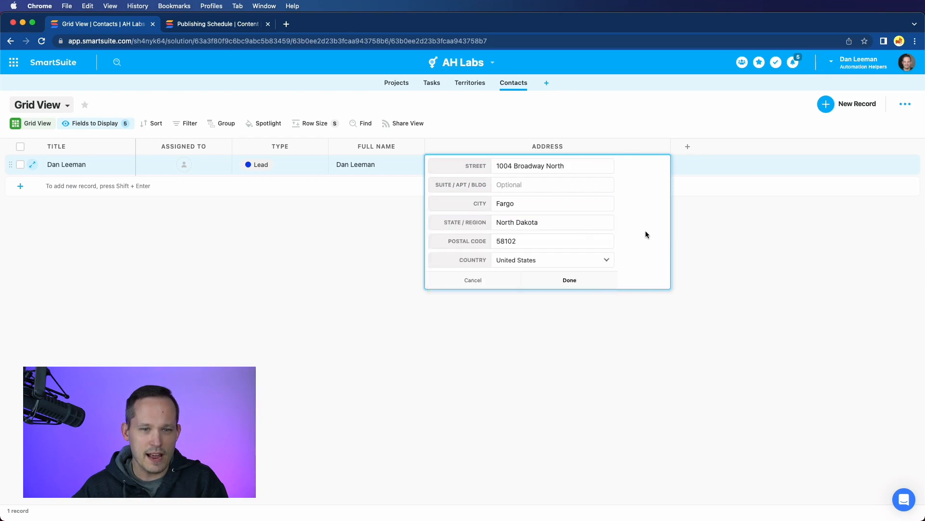
Close the contact's address editor and open the Address Match automation of the AH Labs solution.
{"action": "left_click", "coordinate": [731, 241]}
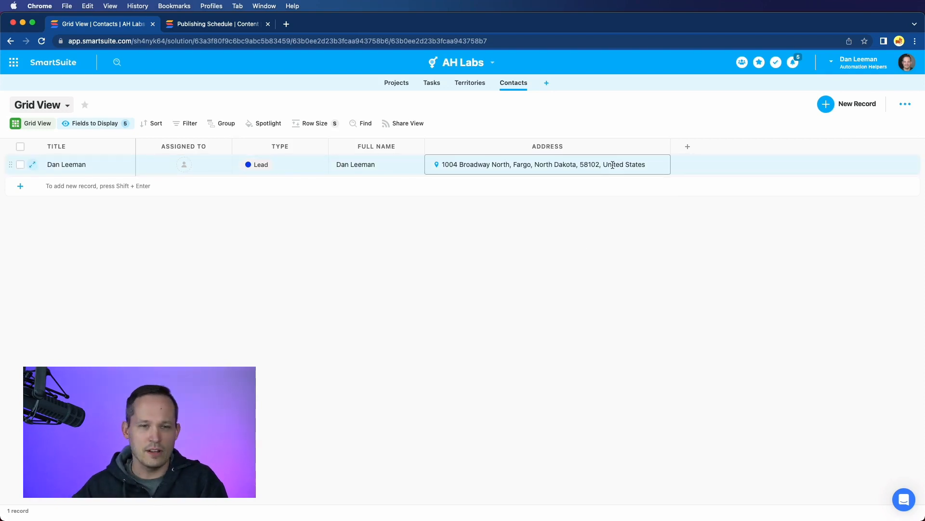
{"action": "left_click", "coordinate": [596, 222]}
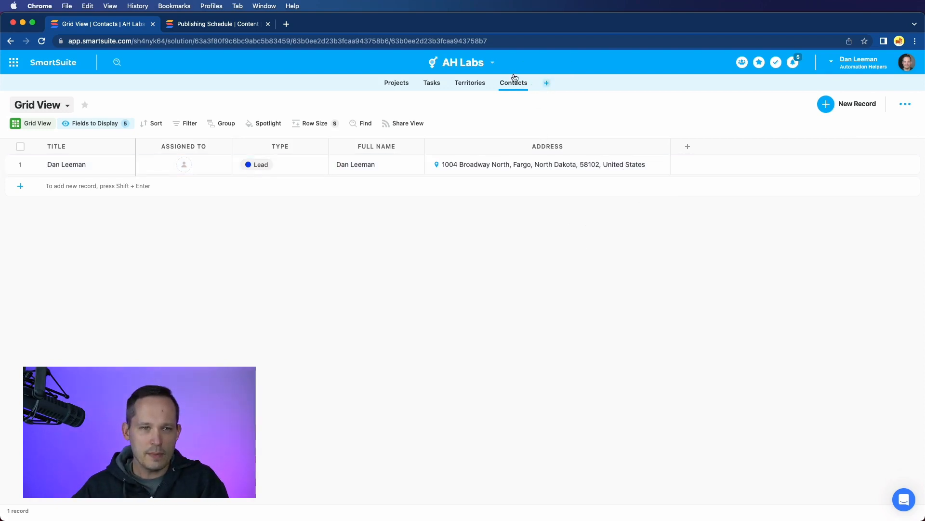
{"action": "left_click", "coordinate": [492, 63]}
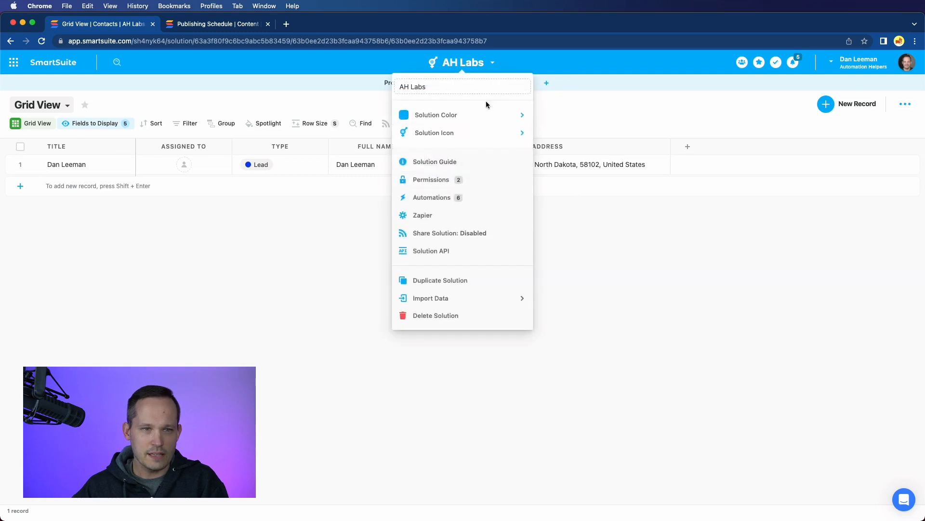
{"action": "left_click", "coordinate": [454, 202]}
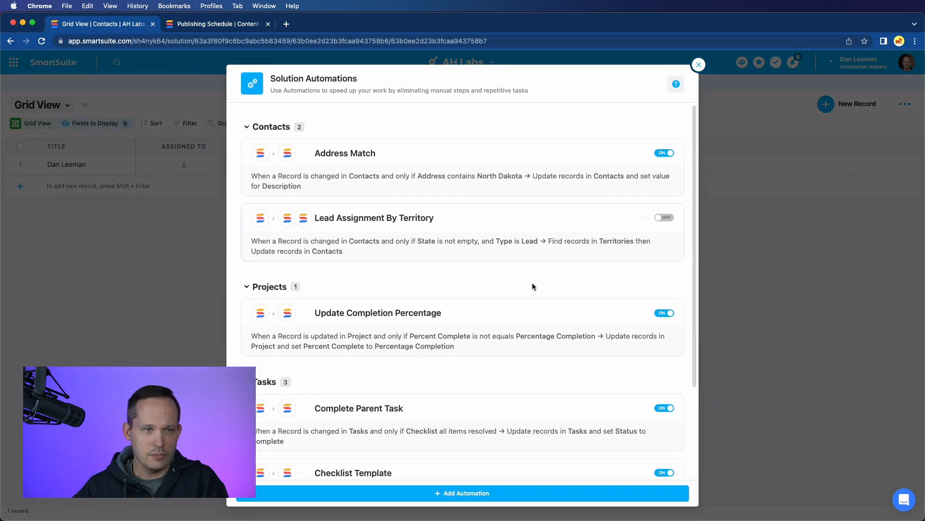
{"action": "left_click", "coordinate": [427, 163]}
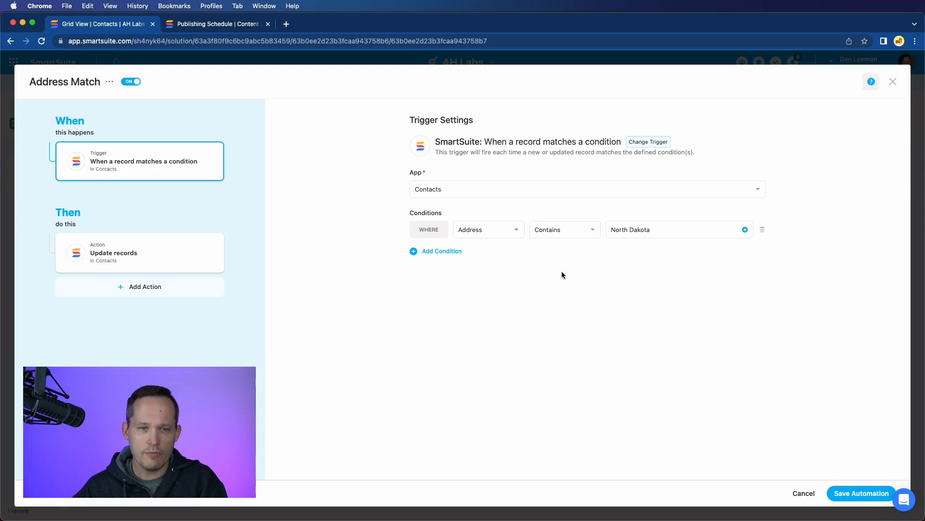
Reselect Address as the trigger condition's field and examine the available comparison operators and fields.
{"action": "left_click", "coordinate": [519, 233]}
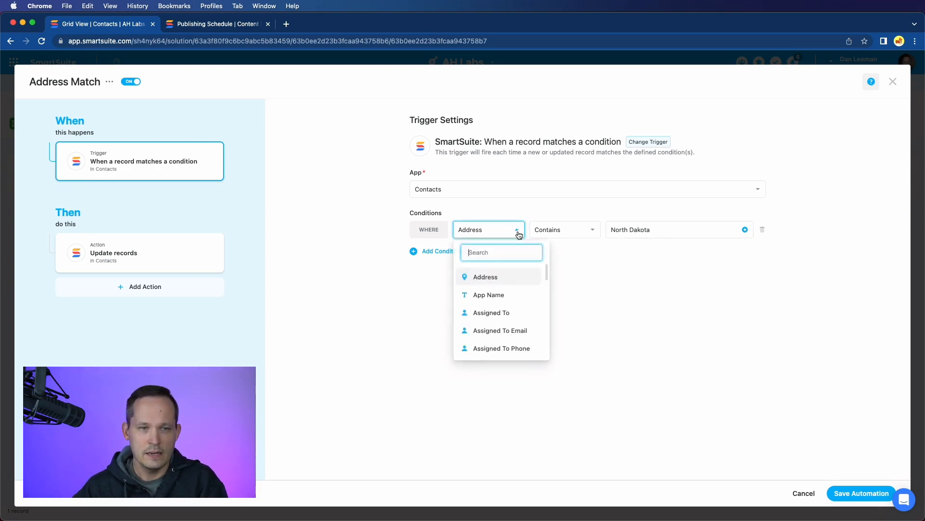
{"action": "left_click", "coordinate": [516, 278]}
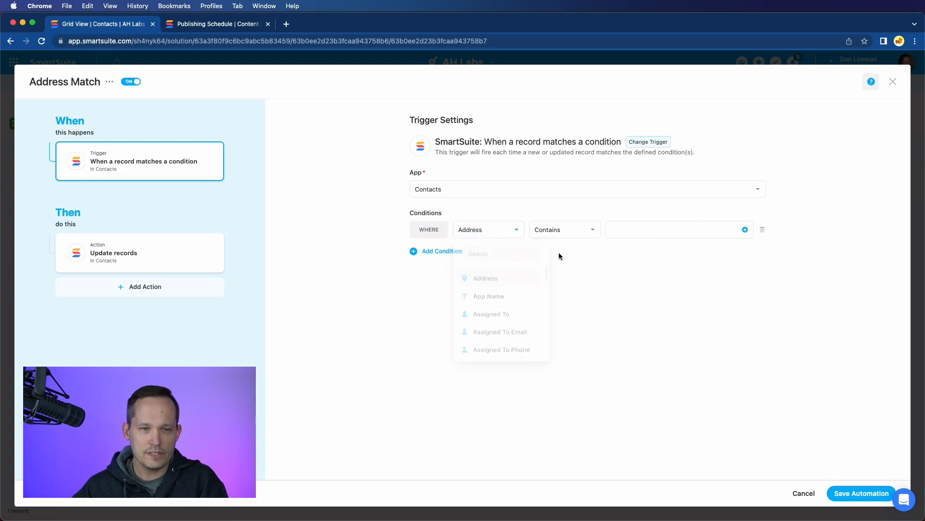
{"action": "left_click", "coordinate": [592, 233]}
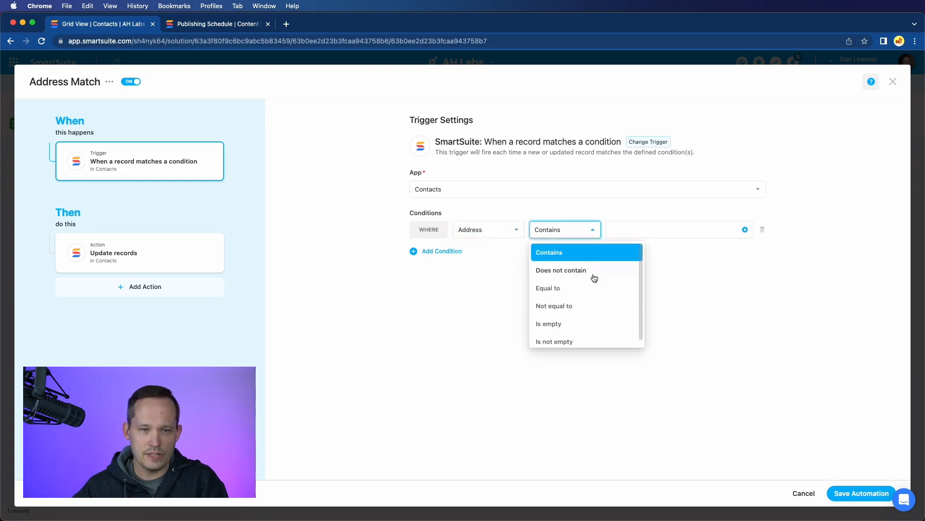
{"action": "scroll", "coordinate": [595, 276], "scroll_direction": "down", "scroll_amount": 1}
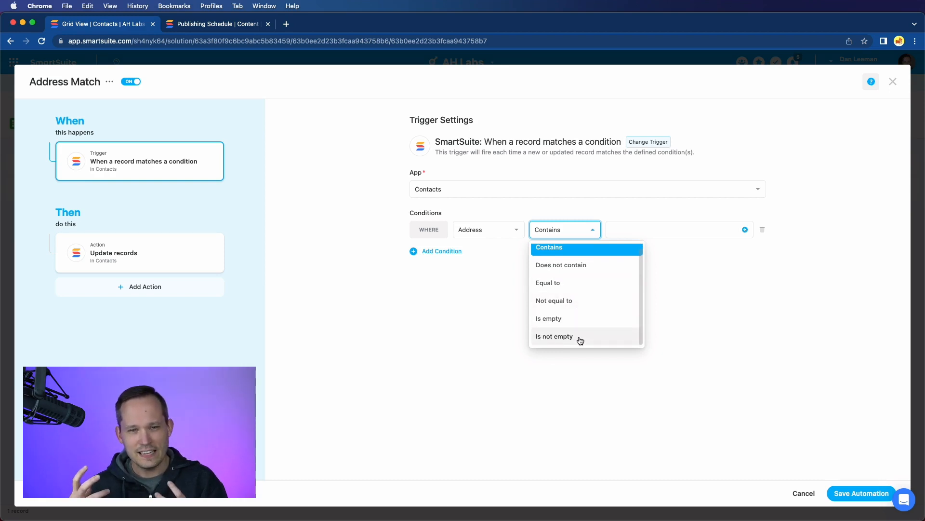
{"action": "left_click", "coordinate": [727, 283]}
{"action": "left_click", "coordinate": [514, 234]}
{"action": "scroll", "coordinate": [511, 282], "scroll_direction": "down", "scroll_amount": 2}
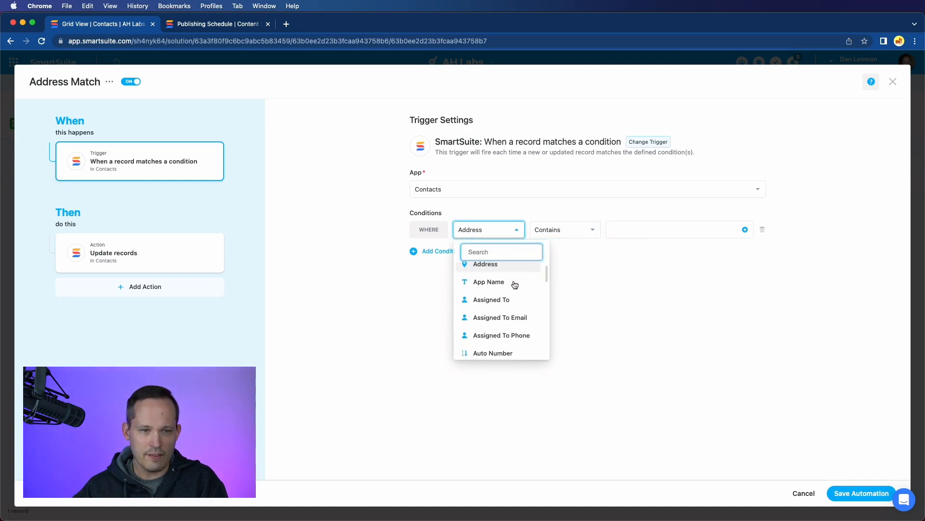
{"action": "scroll", "coordinate": [512, 284], "scroll_direction": "up", "scroll_amount": 2}
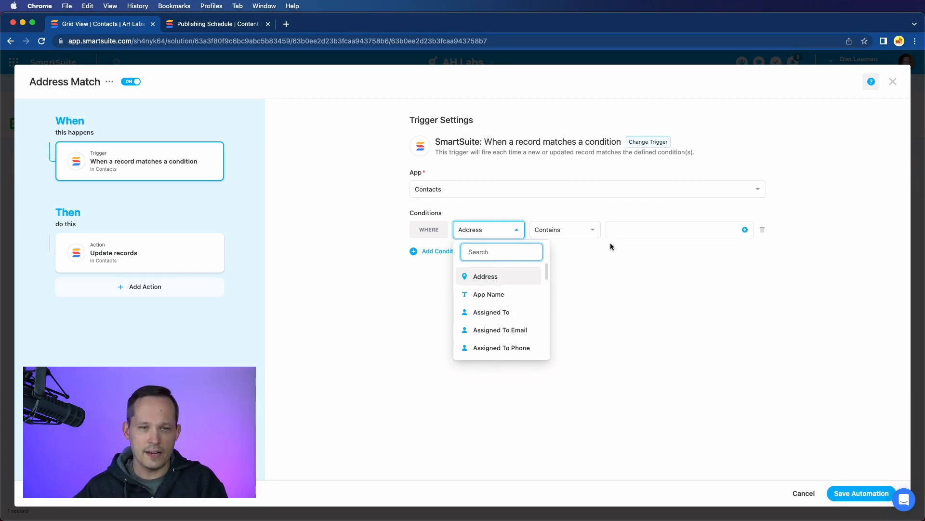
Set the trigger condition so Address contains North Dakota, save the Address Match automation and return to the Contacts grid.
{"action": "left_click", "coordinate": [634, 229]}
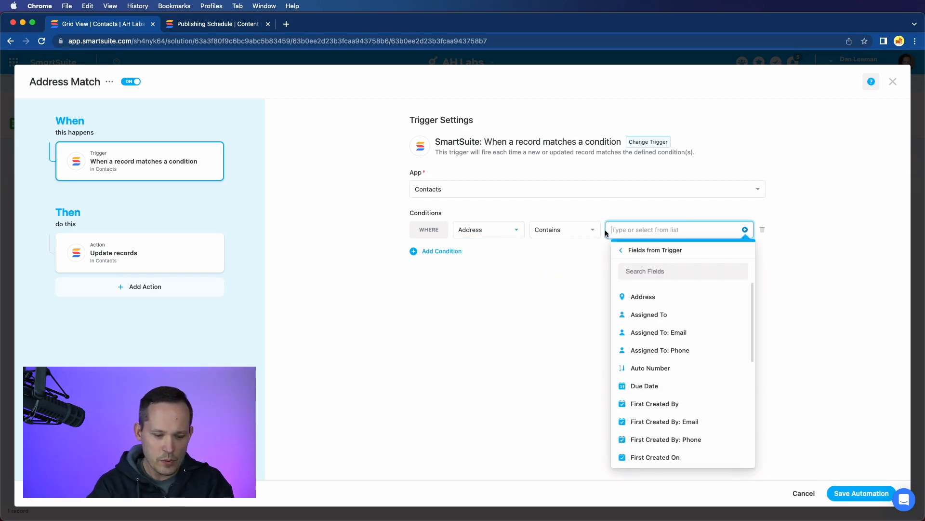
{"action": "type", "text": "North Da"}
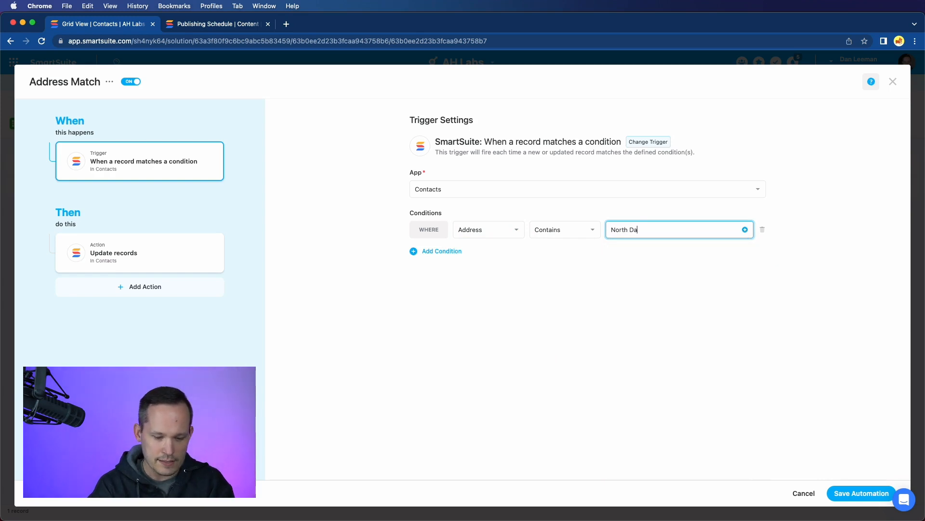
{"action": "type", "text": "kota"}
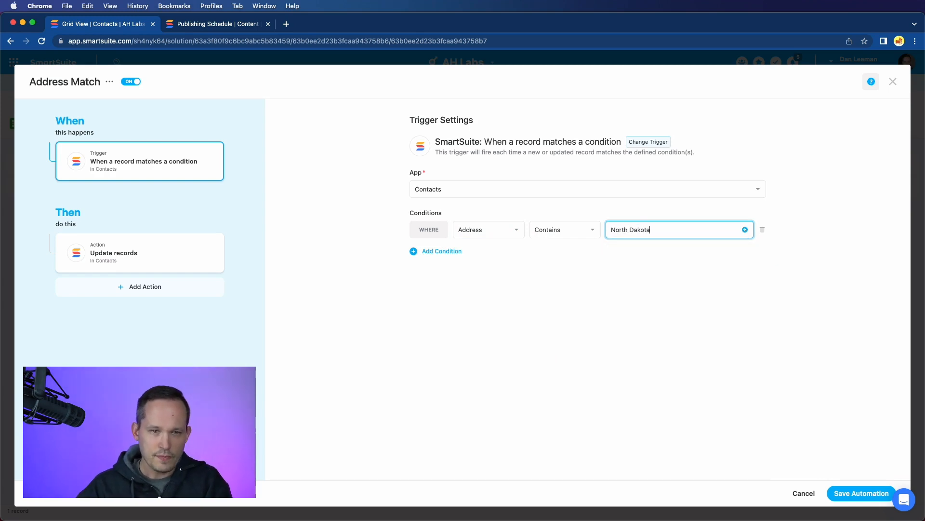
{"action": "left_click", "coordinate": [662, 290]}
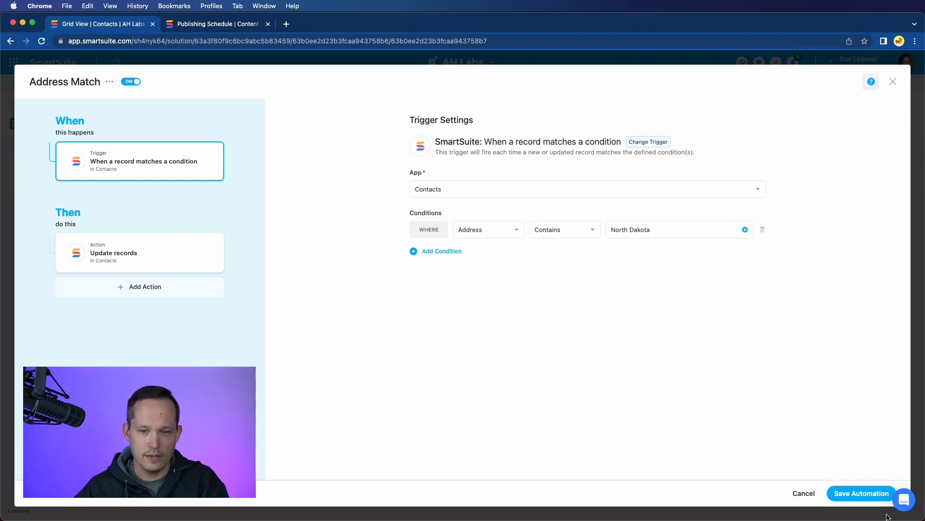
{"action": "left_click", "coordinate": [863, 497]}
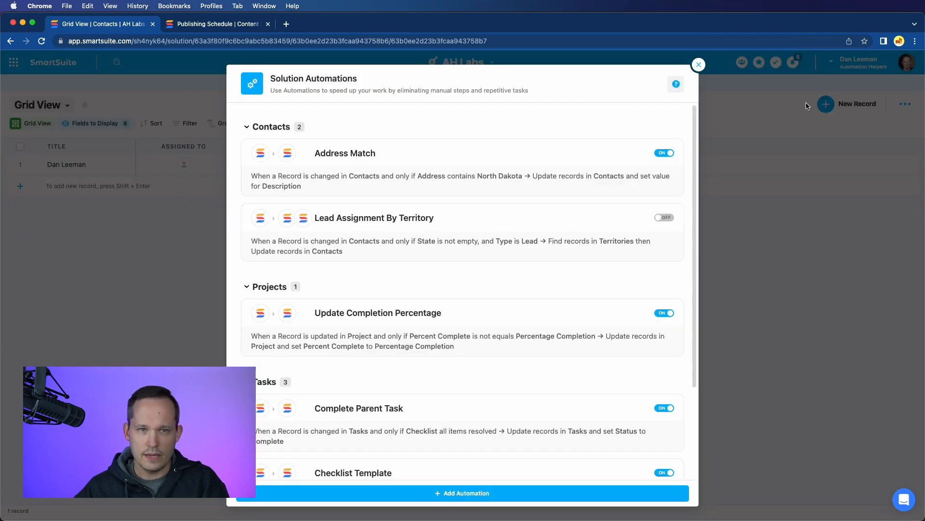
{"action": "left_click", "coordinate": [699, 65]}
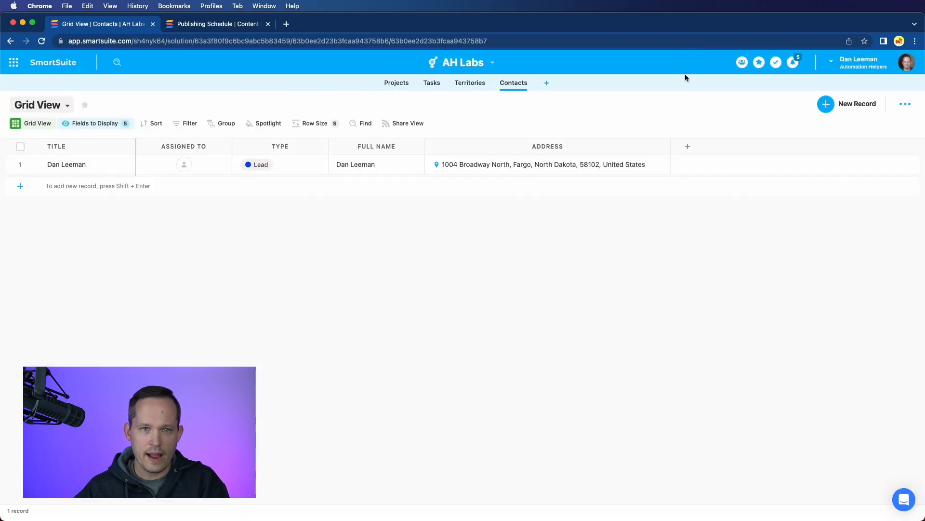
{"action": "left_click", "coordinate": [544, 169]}
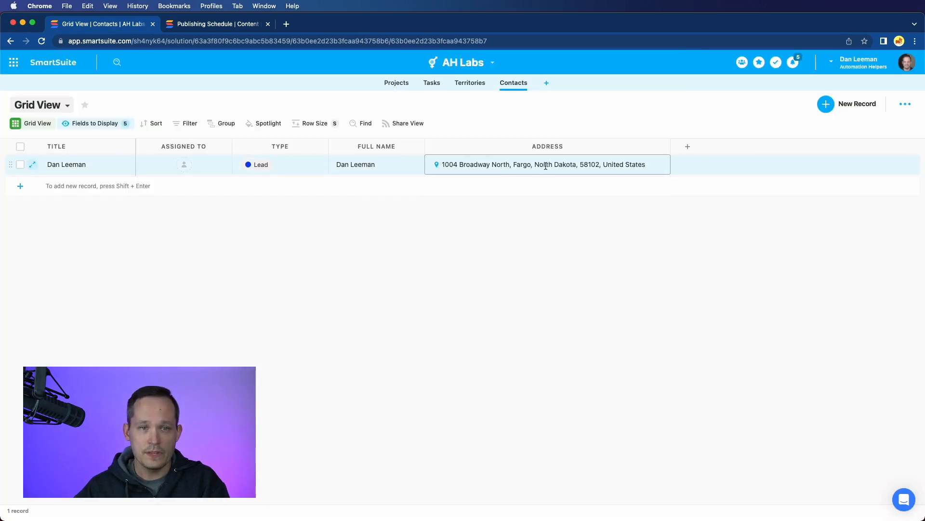
{"action": "left_click", "coordinate": [567, 199]}
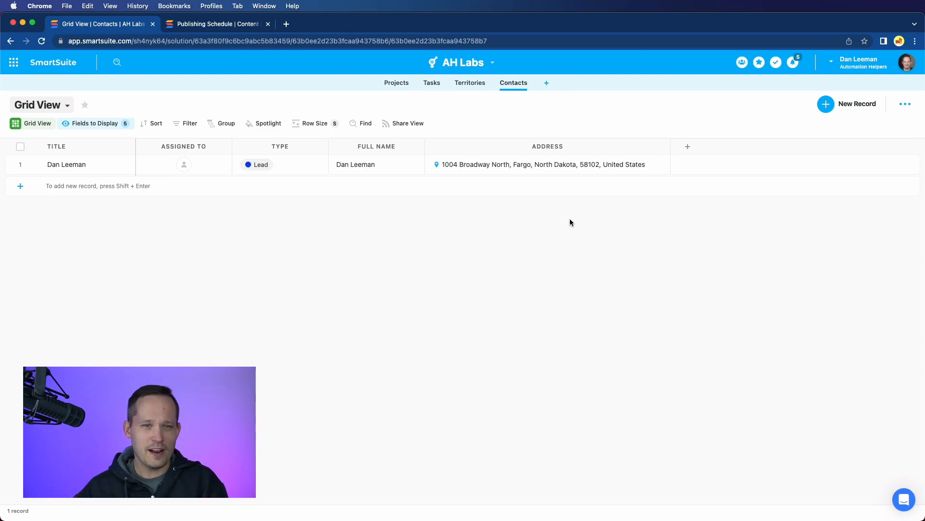
{"action": "left_click", "coordinate": [597, 160]}
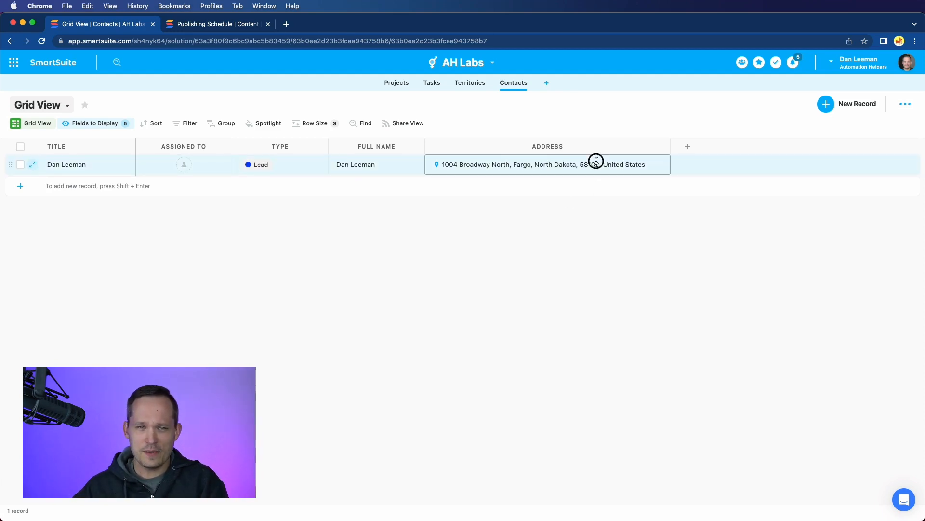
{"action": "left_click", "coordinate": [596, 160]}
{"action": "type", "text": "Washington"}
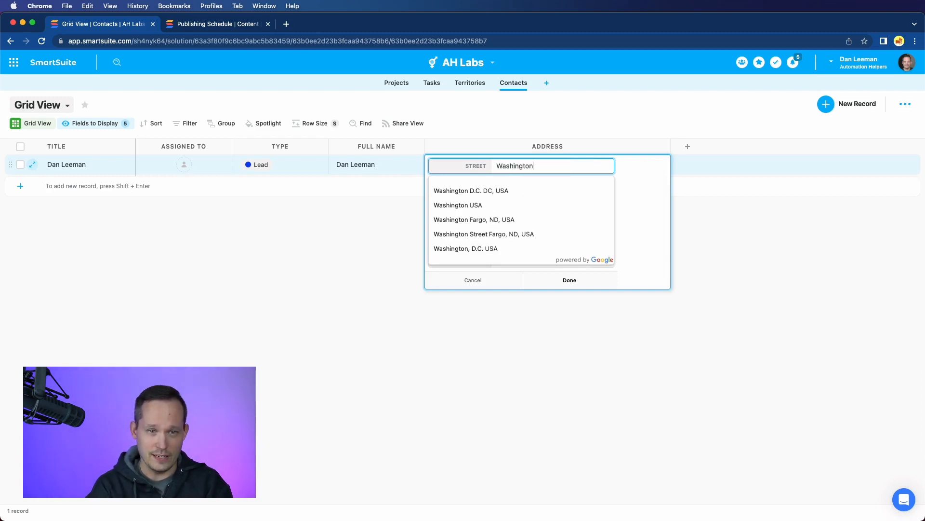
{"action": "left_click", "coordinate": [496, 164]}
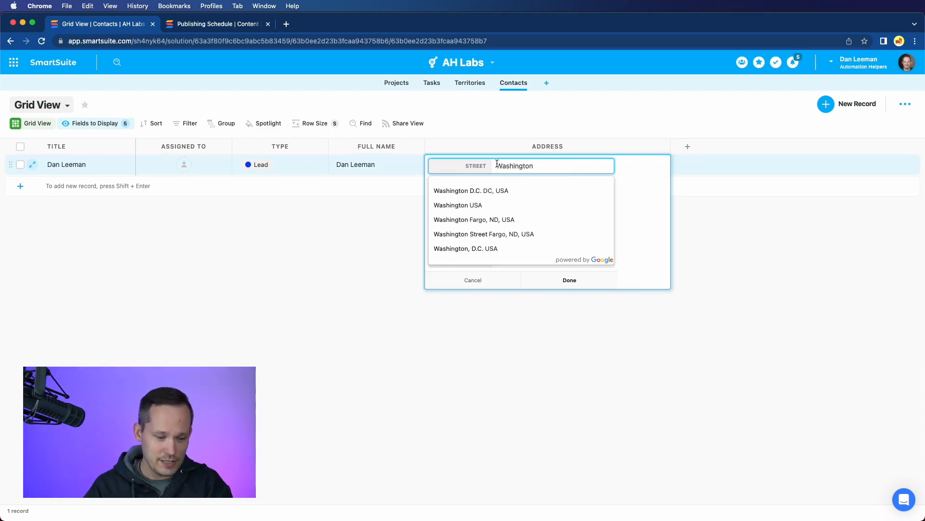
{"action": "type", "text": "100"}
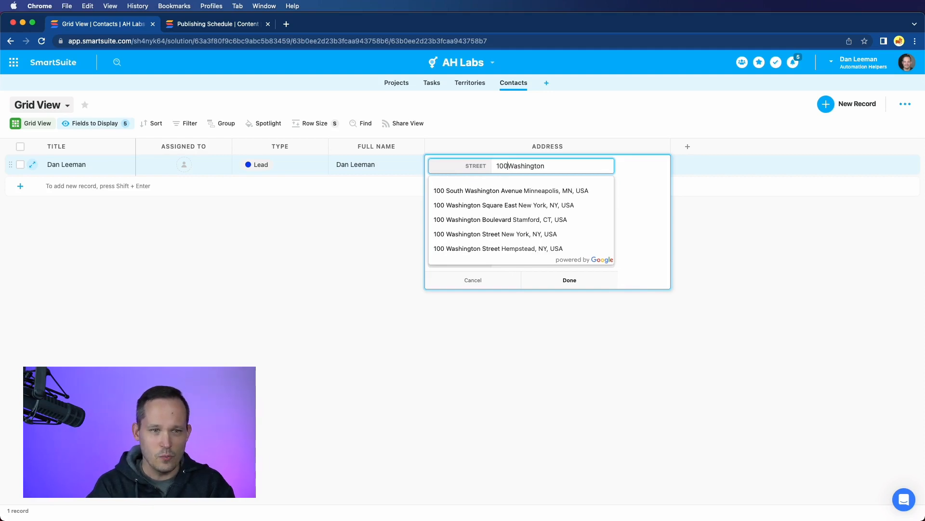
{"action": "left_click", "coordinate": [533, 190]}
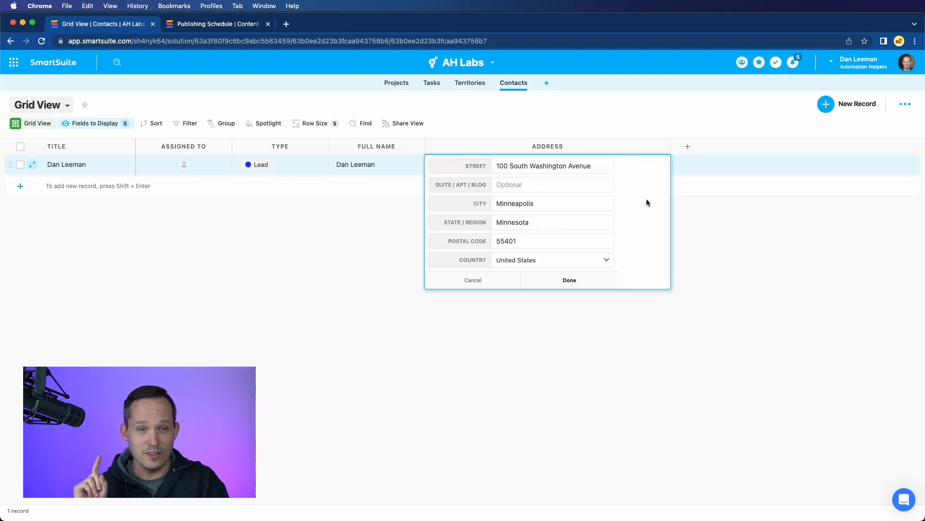
{"action": "left_click", "coordinate": [494, 283]}
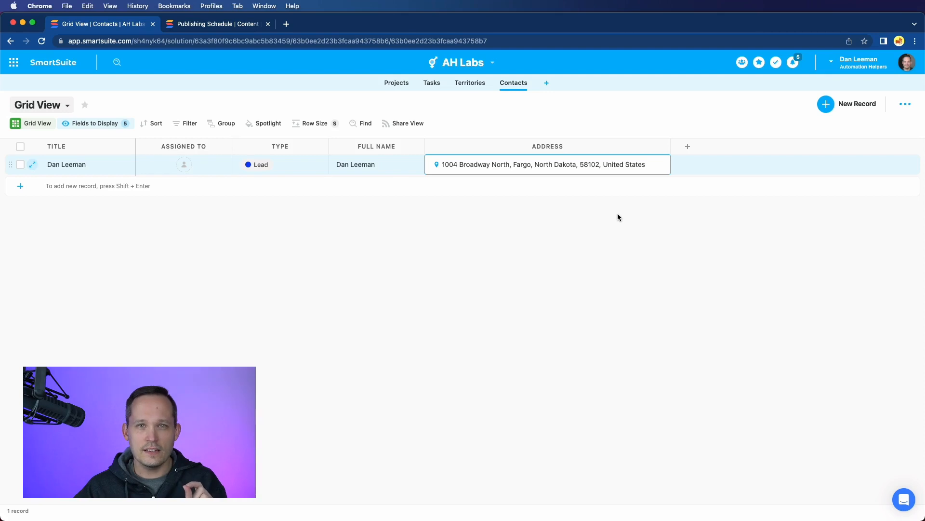
Start a new Formula field in the Contacts grid and name it State.
{"action": "left_click", "coordinate": [687, 147]}
{"action": "type", "text": "formula"}
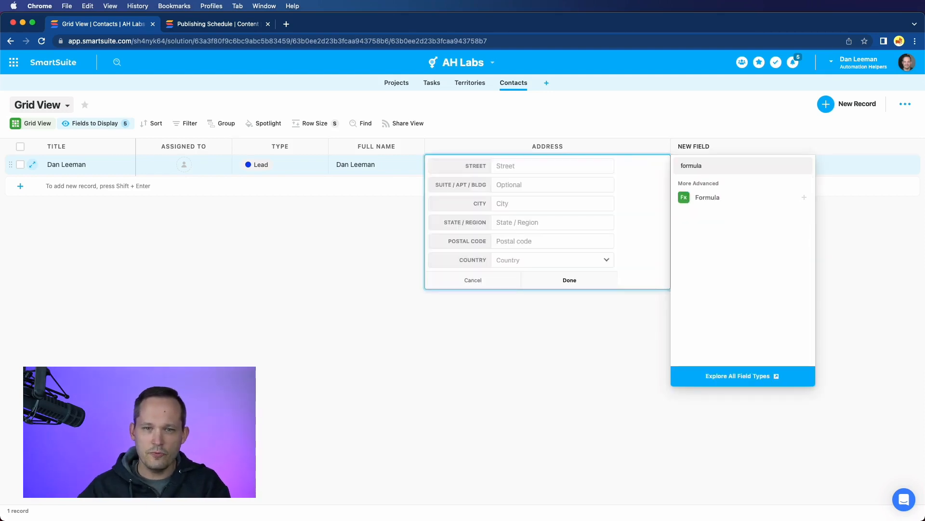
{"action": "left_click", "coordinate": [721, 197]}
{"action": "double_click", "coordinate": [360, 225]}
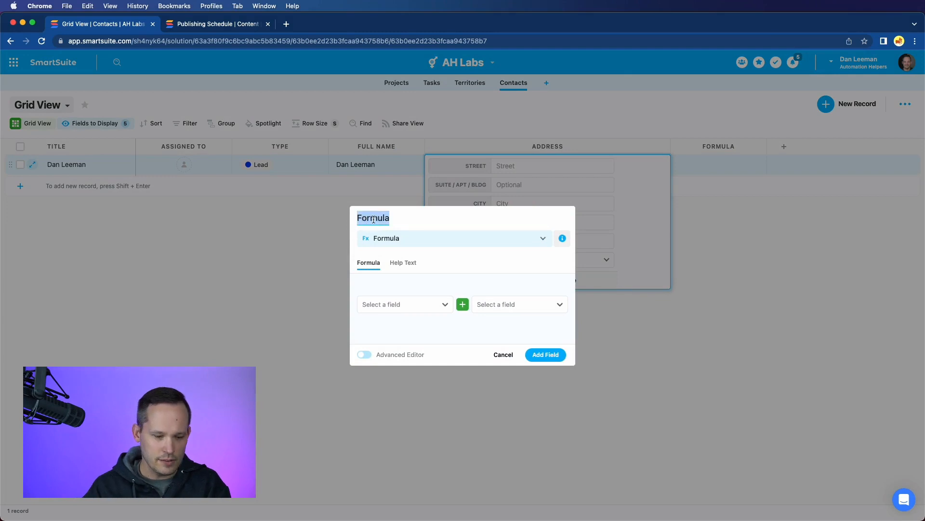
{"action": "type", "text": "State"}
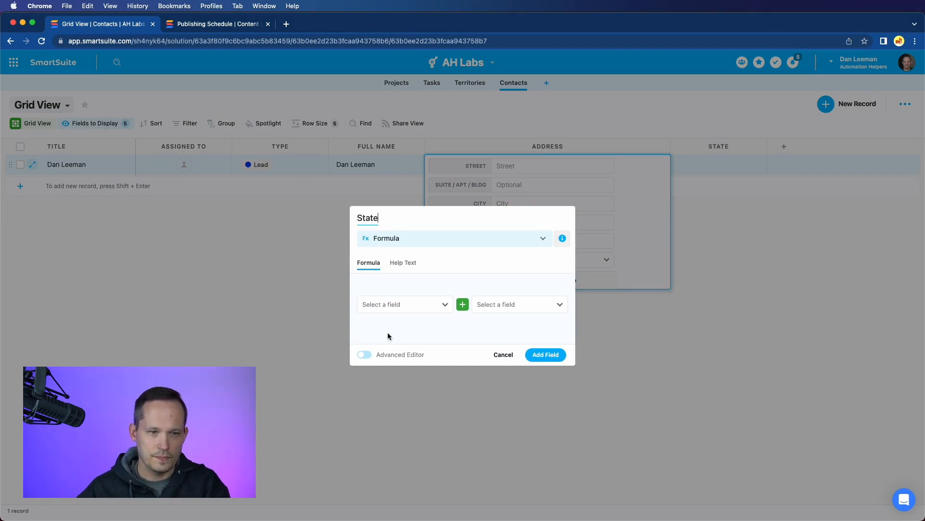
Write the formula [Address].[State] in the Advanced Editor and add the State field to the grid.
{"action": "left_click", "coordinate": [365, 355]}
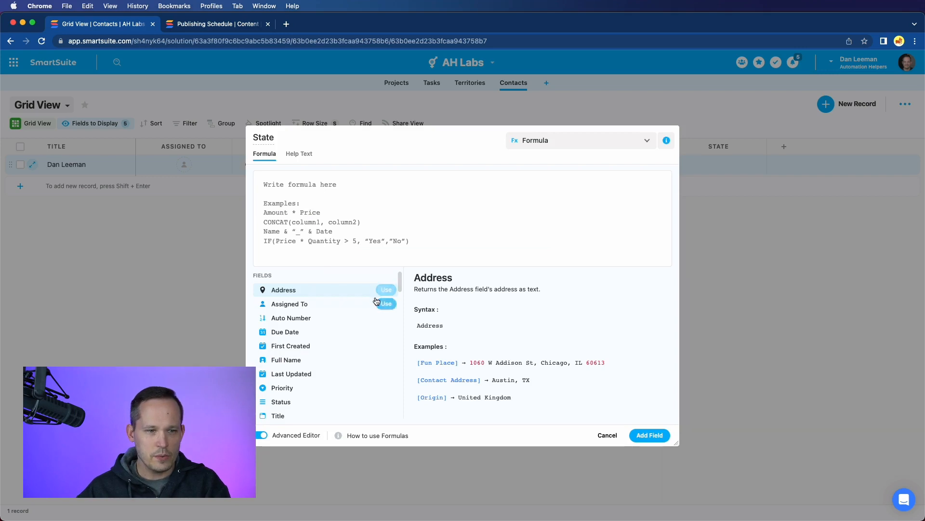
{"action": "left_click", "coordinate": [386, 289]}
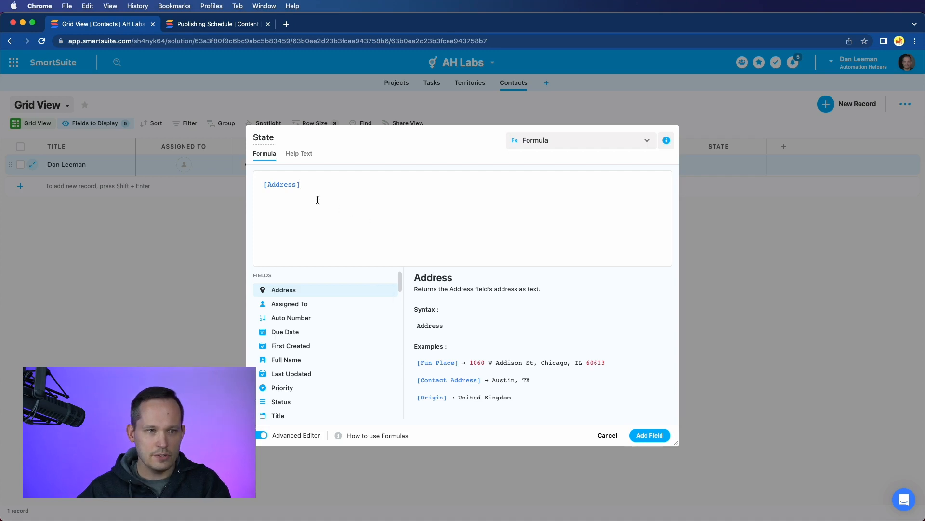
{"action": "left_click", "coordinate": [308, 186]}
{"action": "type", "text": "."}
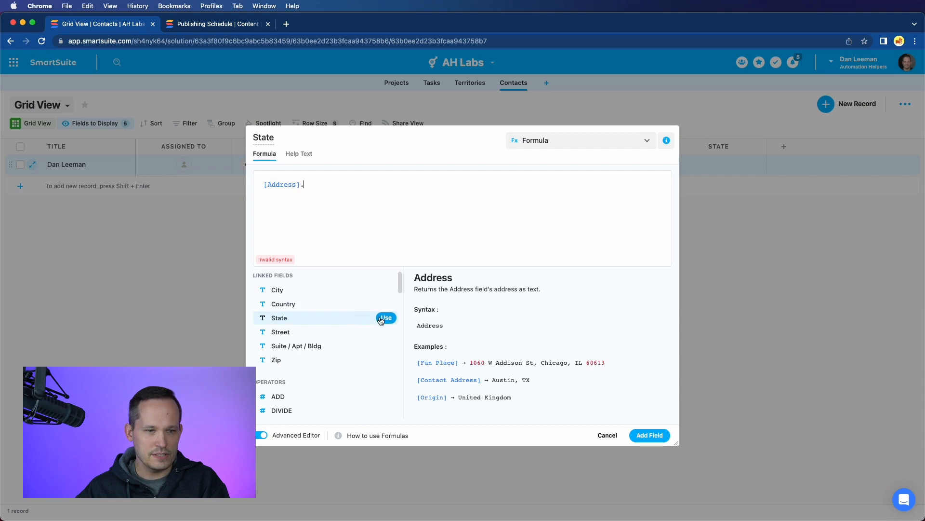
{"action": "left_click", "coordinate": [385, 318]}
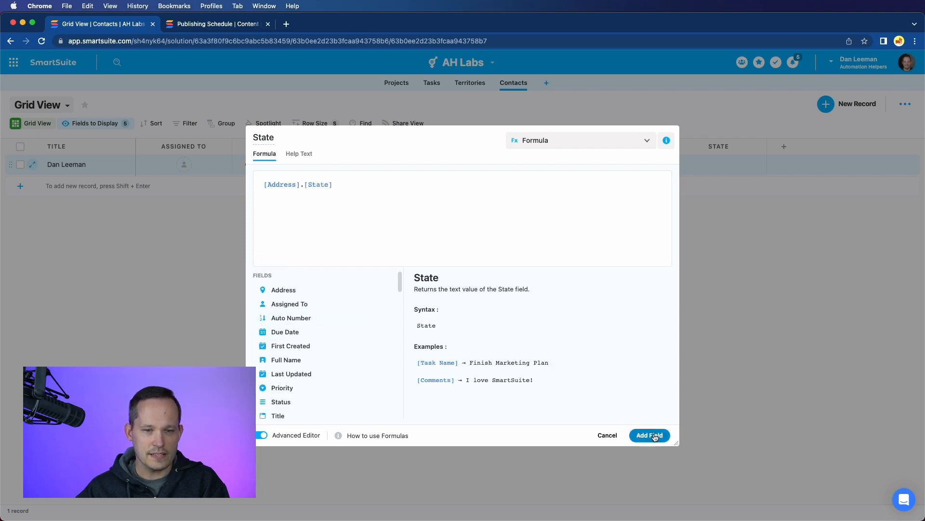
{"action": "left_click", "coordinate": [655, 437]}
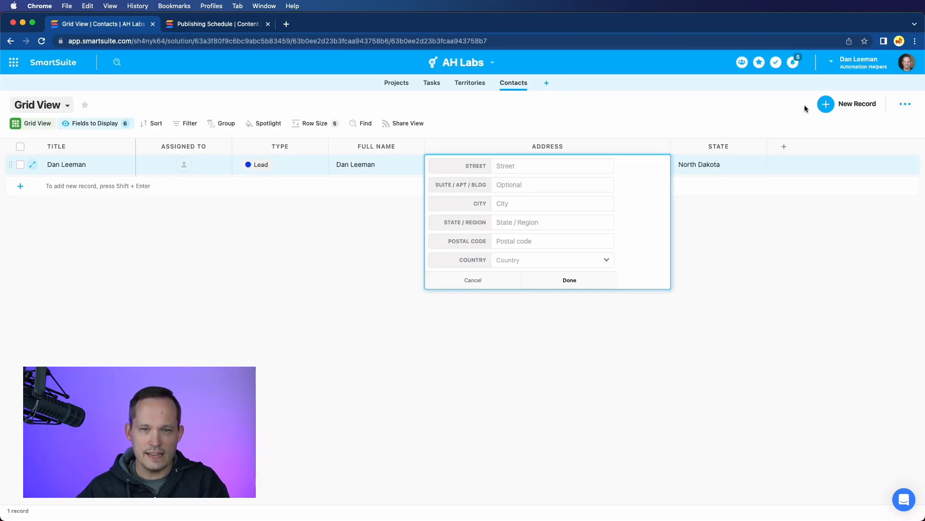
Close the contact's emptied address, then fill in a North Dakota postal address from the street suggestions and save it.
{"action": "left_click", "coordinate": [762, 102]}
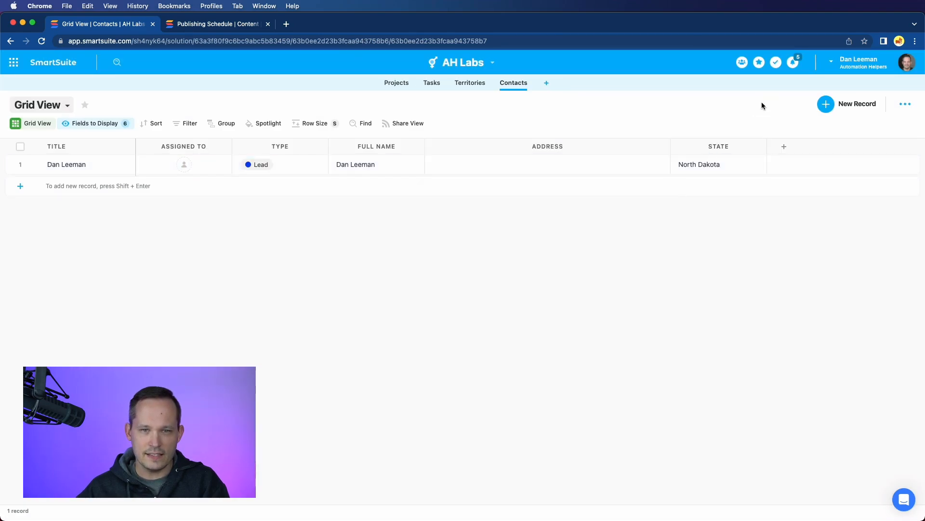
{"action": "left_click", "coordinate": [608, 167]}
{"action": "left_click", "coordinate": [607, 166]}
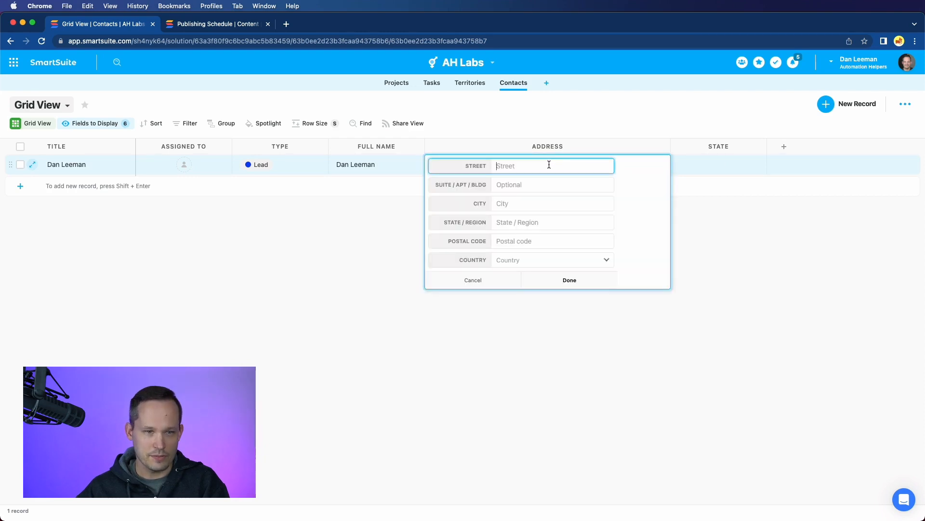
{"action": "type", "text": "100"}
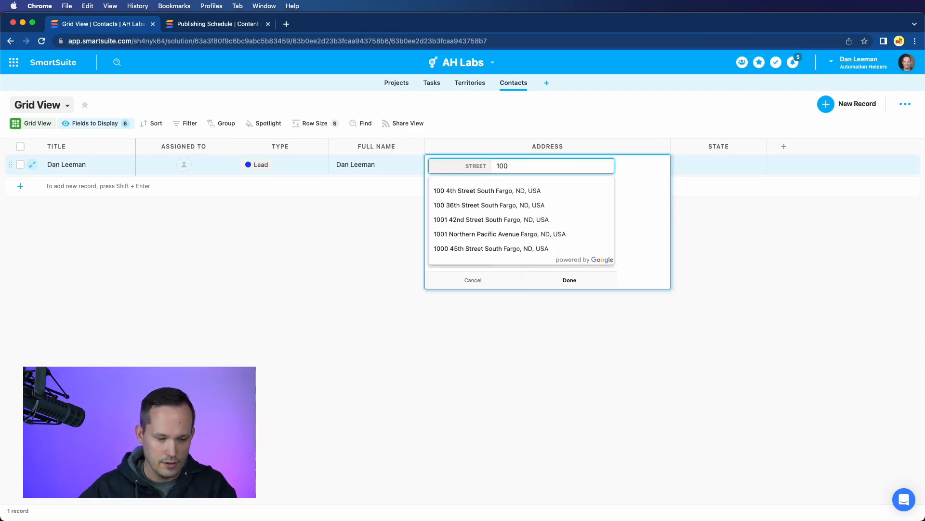
{"action": "type", "text": "4"}
{"action": "left_click", "coordinate": [515, 191]}
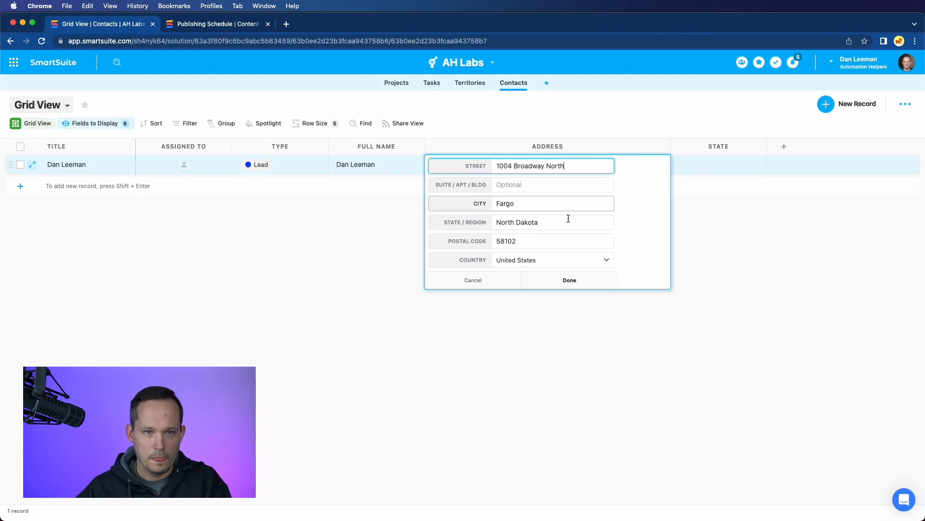
{"action": "left_click", "coordinate": [571, 280]}
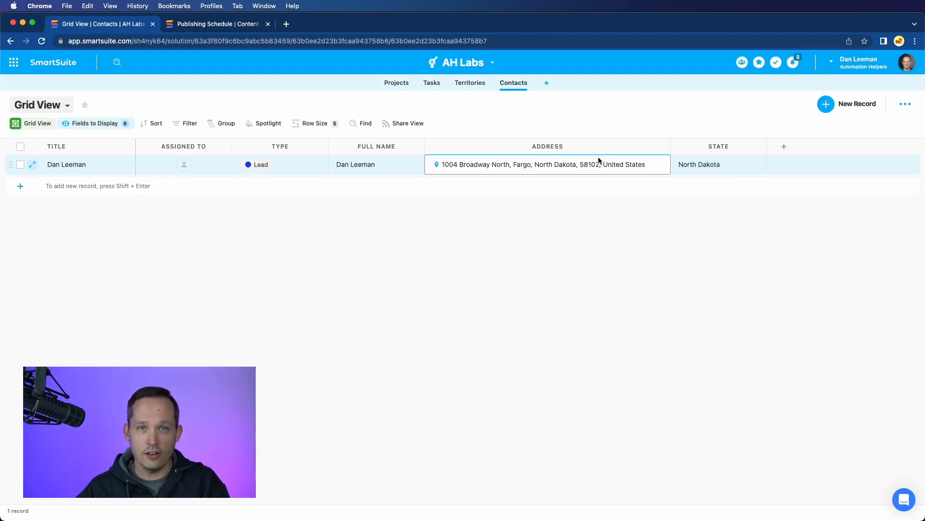
{"action": "left_click", "coordinate": [593, 246]}
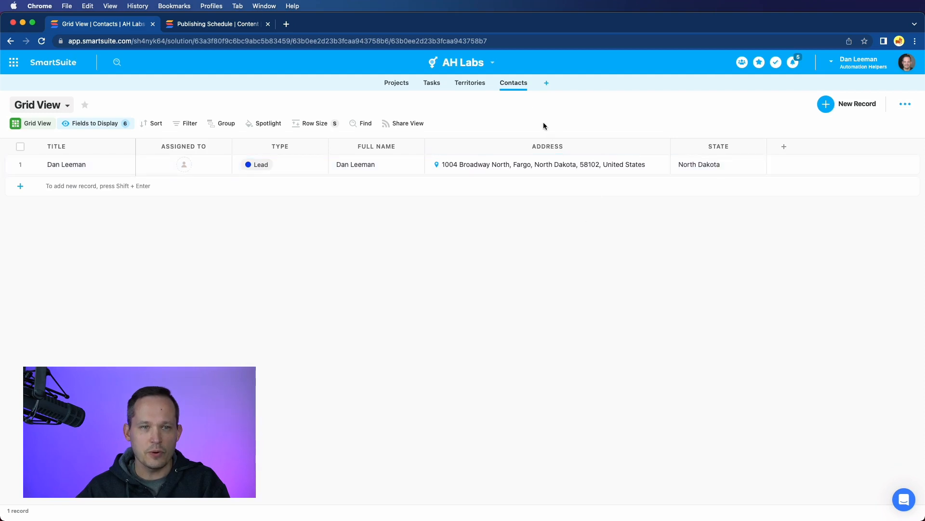
Open the solution's Address Match automation and change the trigger condition's field to State.
{"action": "left_click", "coordinate": [498, 65]}
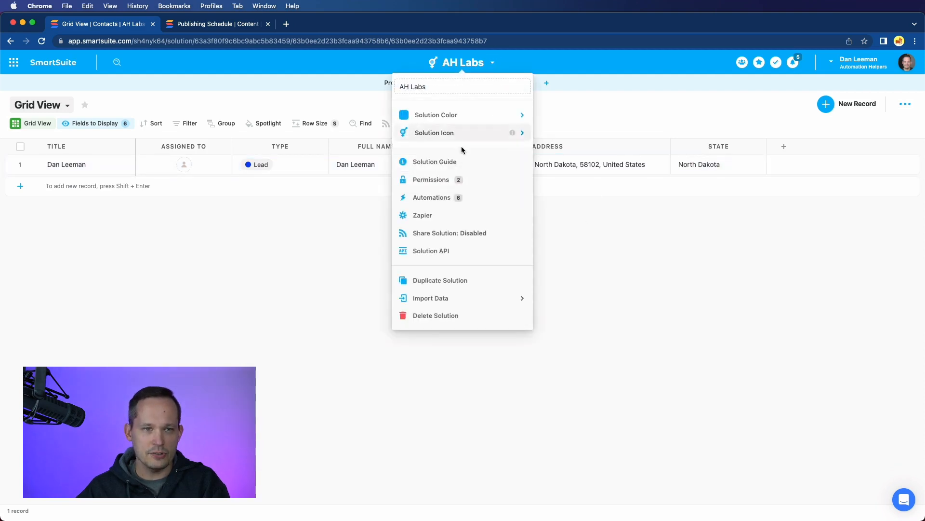
{"action": "left_click", "coordinate": [466, 197]}
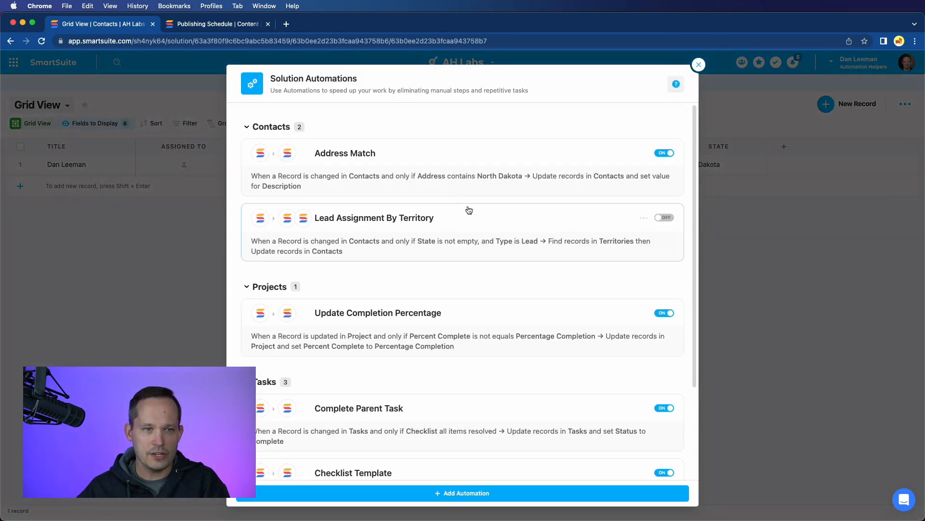
{"action": "left_click", "coordinate": [434, 161]}
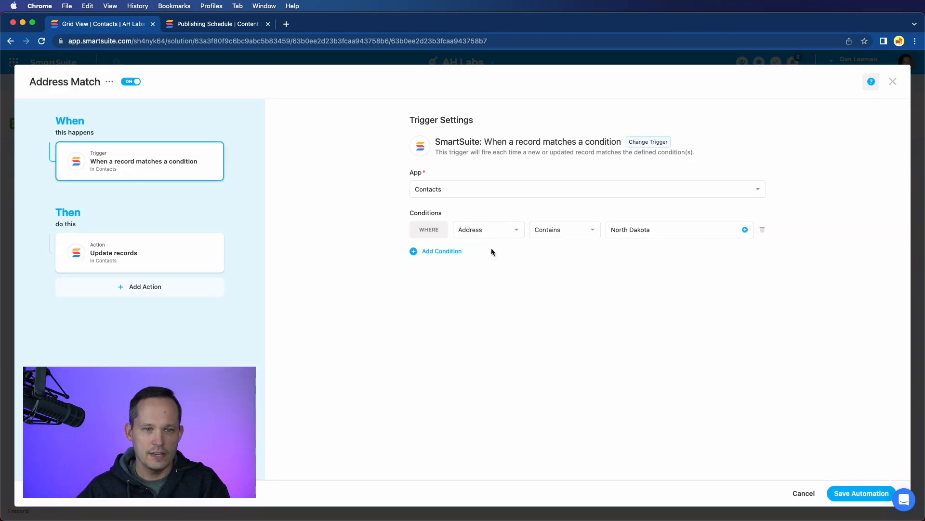
{"action": "left_click", "coordinate": [477, 234]}
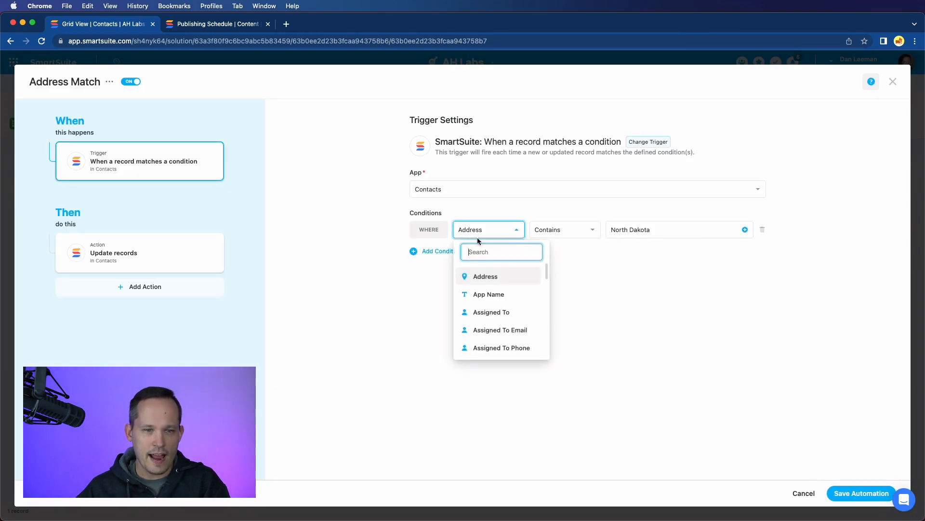
{"action": "type", "text": "State"}
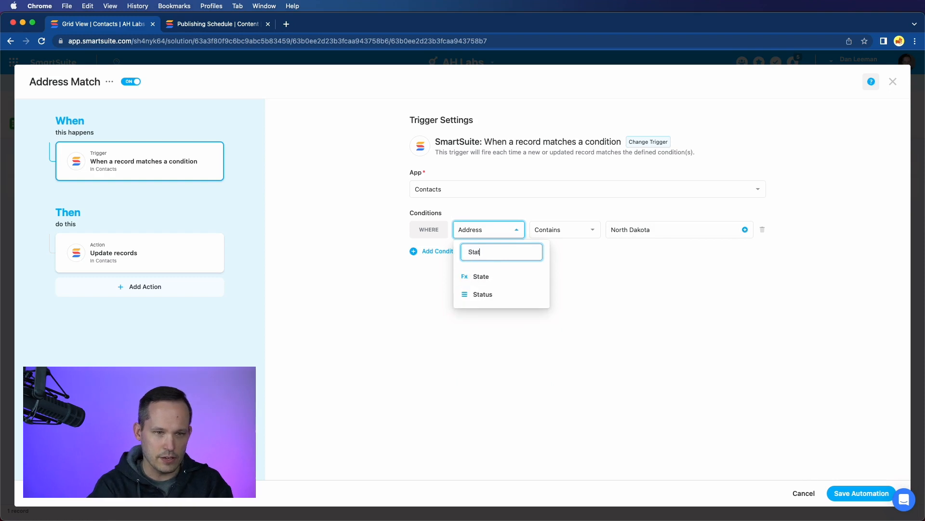
{"action": "left_click", "coordinate": [479, 279]}
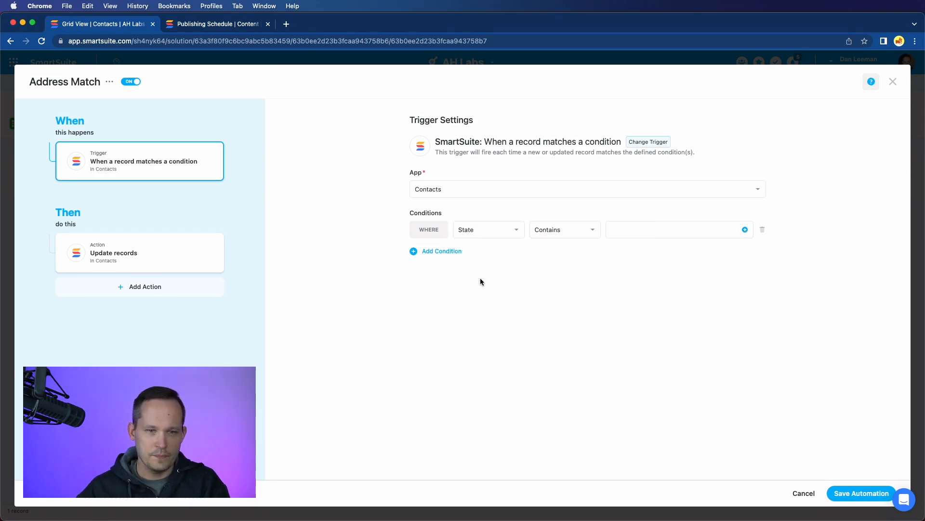
Examine the comparison operators and the trigger fields selectable as the value for the State condition.
{"action": "left_click", "coordinate": [590, 235]}
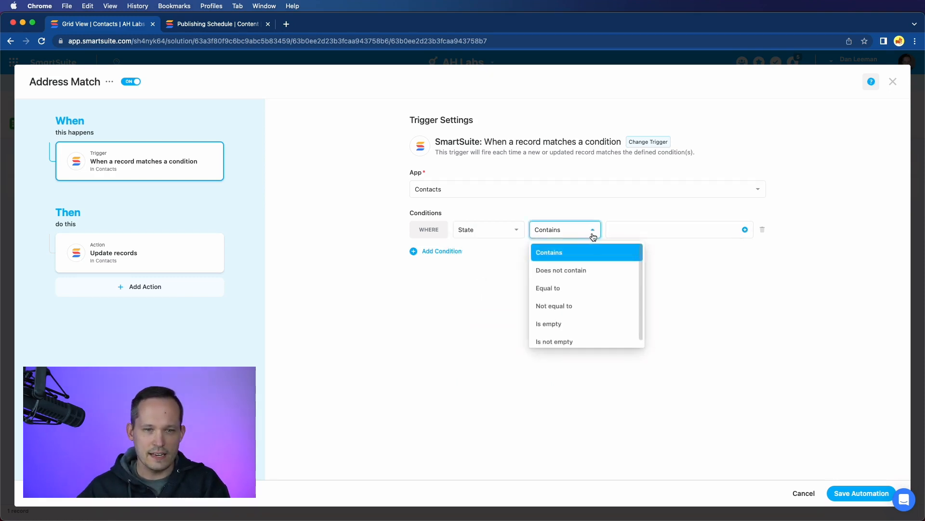
{"action": "left_click", "coordinate": [636, 234]}
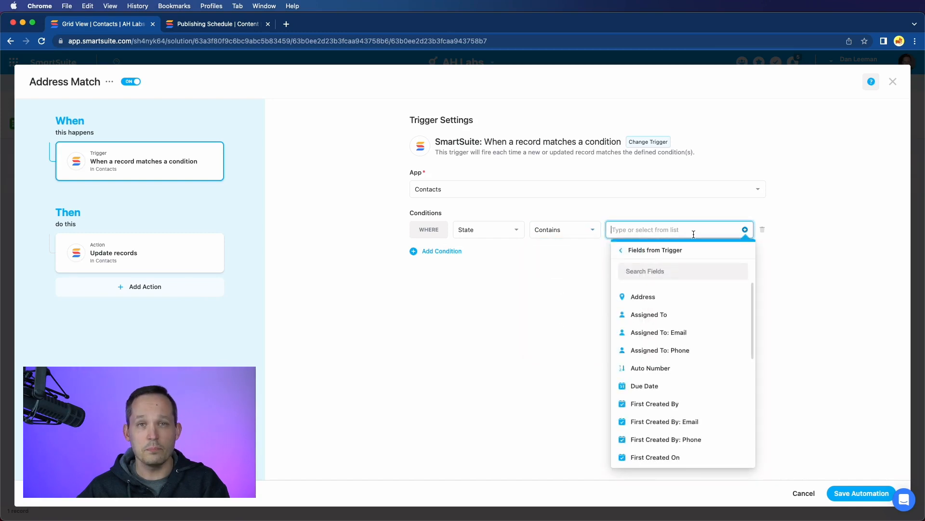
{"action": "left_click", "coordinate": [796, 185]}
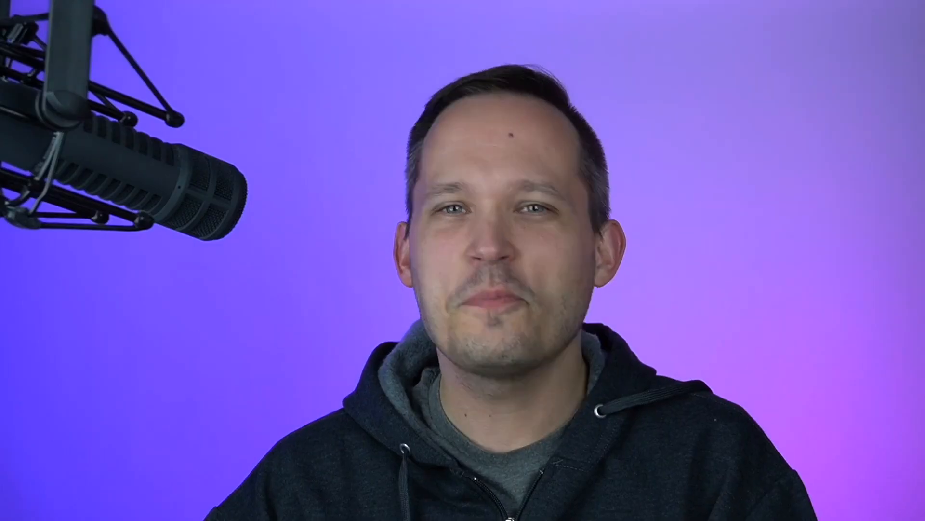